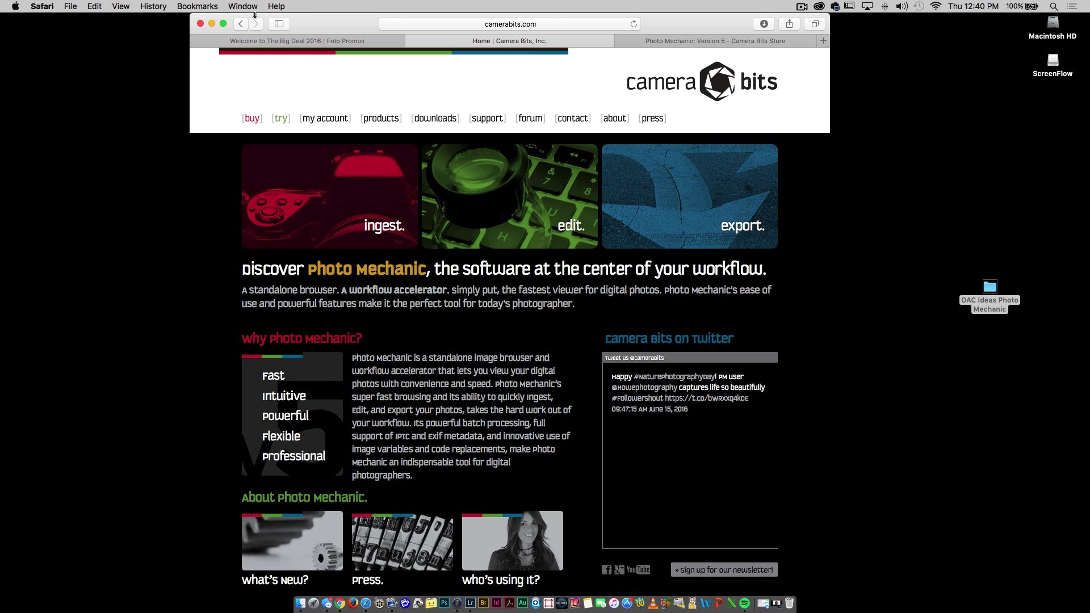
Minimize the Safari window showing the Camera Bits website to the Dock
click(212, 23)
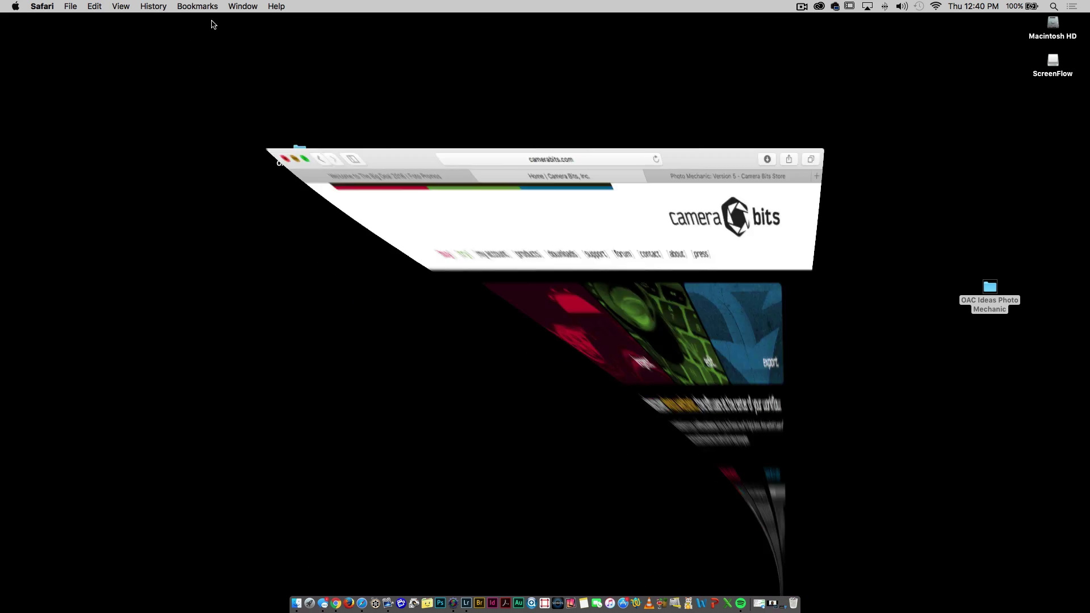
In the Lightroom catalog, show portrait CC7A0041 at 1:1 in Loupe view
click(465, 611)
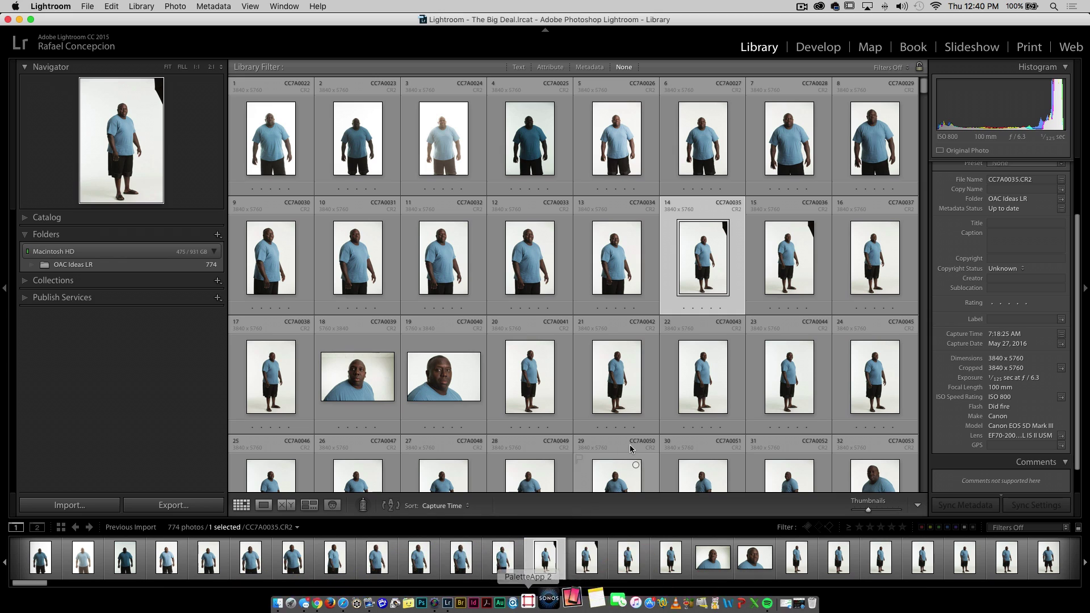
click(534, 388)
key(z)
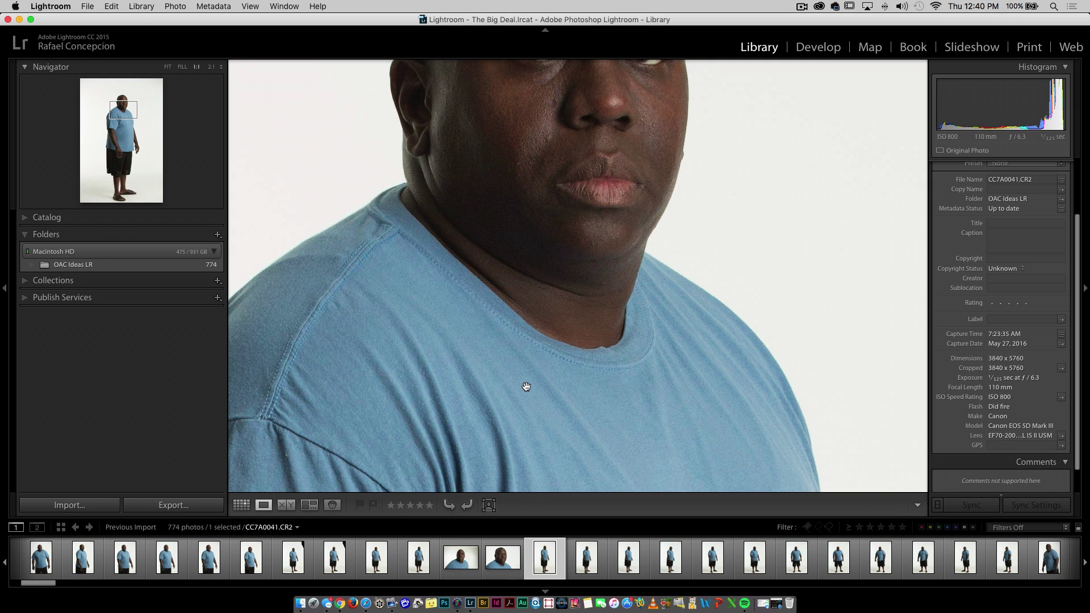
Step through the portraits at 1:1, from CC7A0044 to CC7A0049
key(Right)
key(Right)
key(Right)
key(Right)
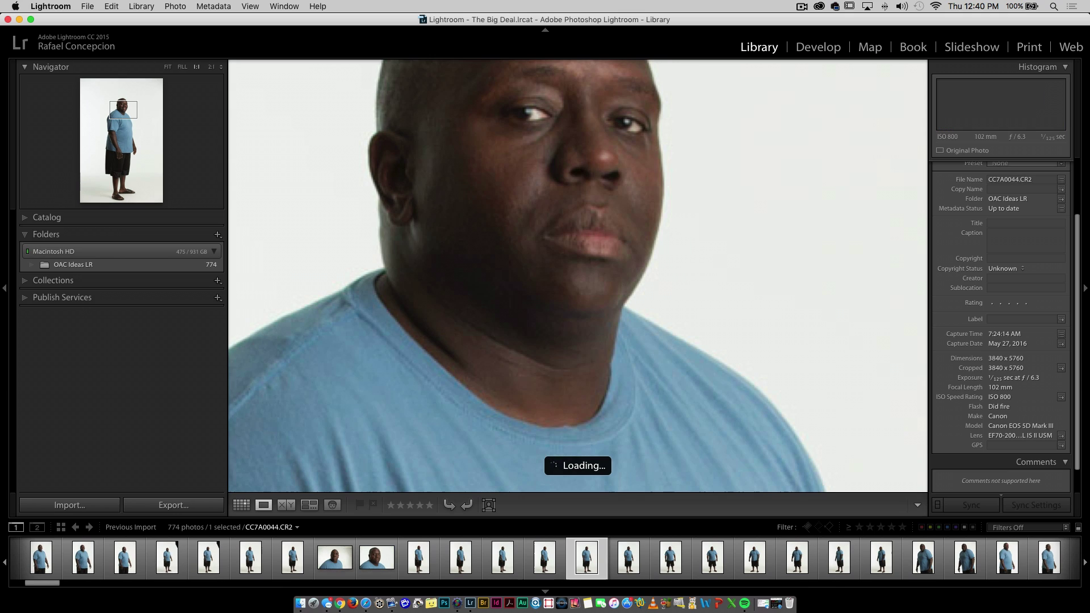
key(Right)
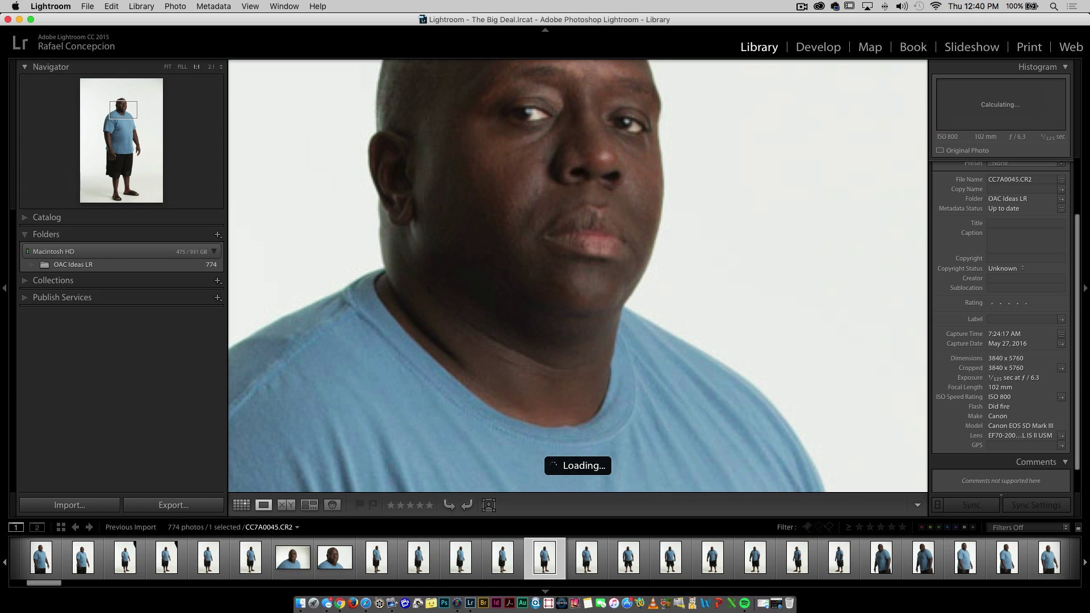
key(Right)
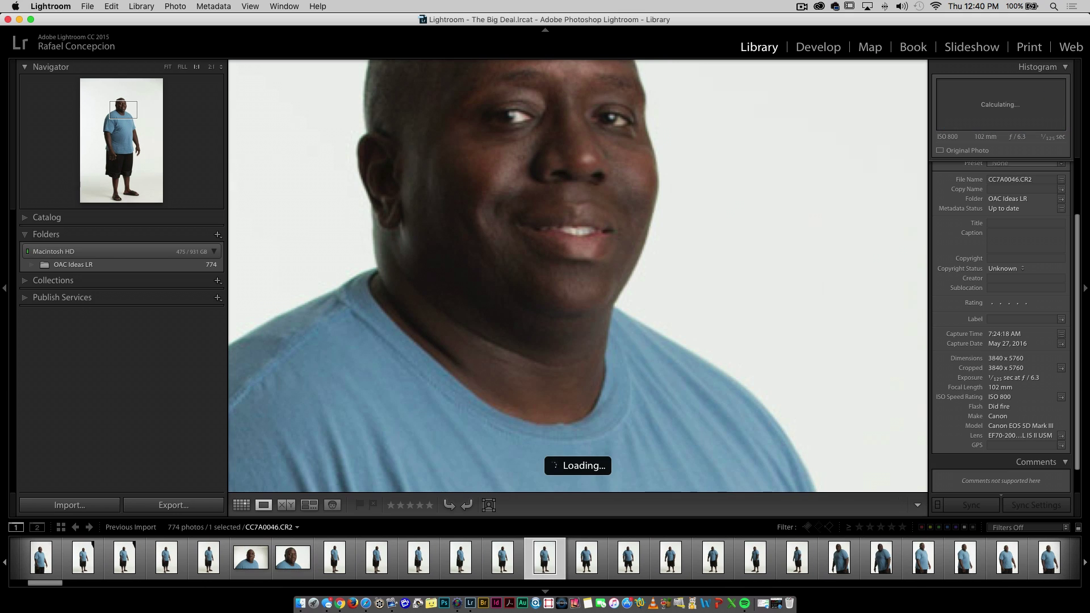
key(Right)
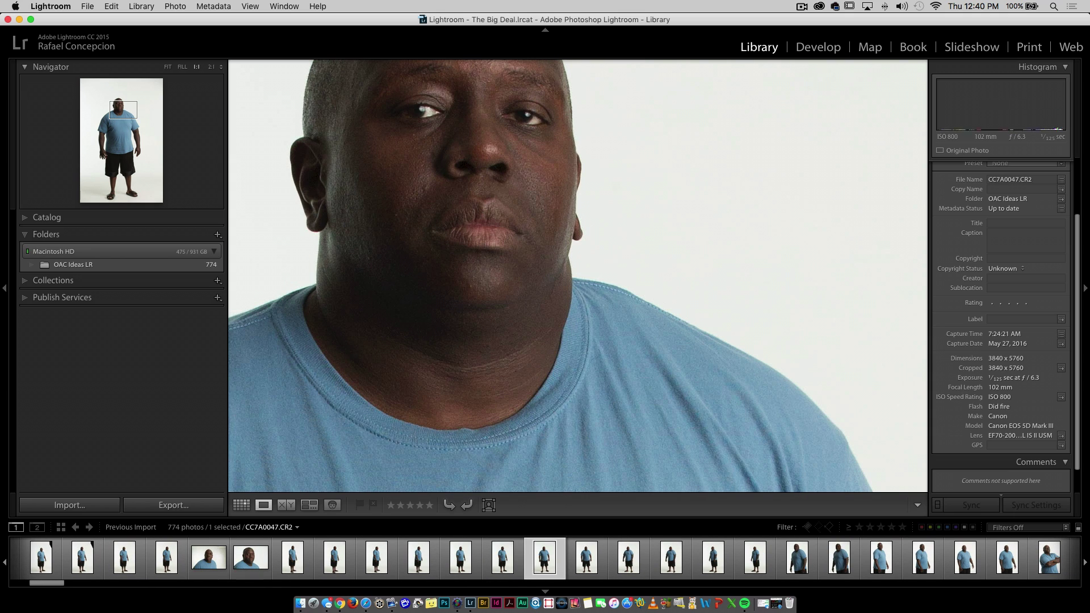
key(Right)
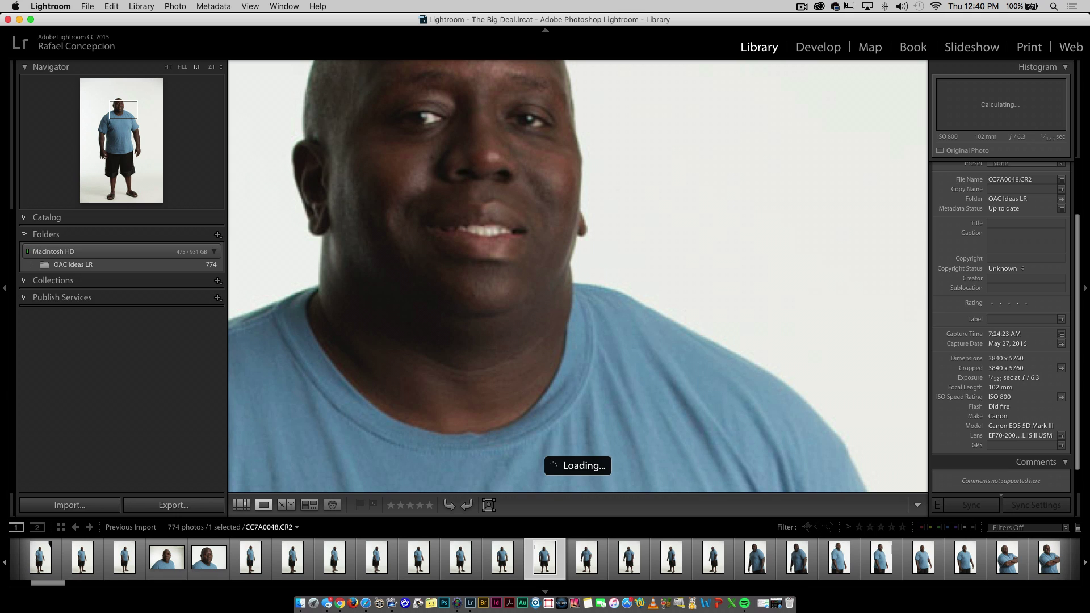
key(Right)
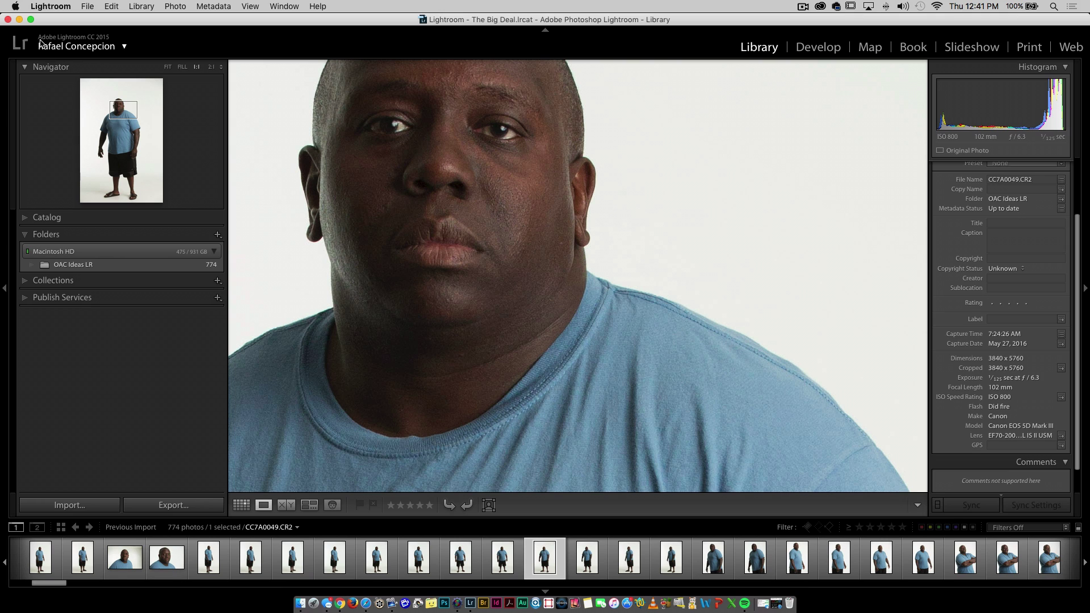
Minimize Lightroom and drop the OAC Ideas Photo Mechanic folder onto Photo Mechanic 5
click(19, 20)
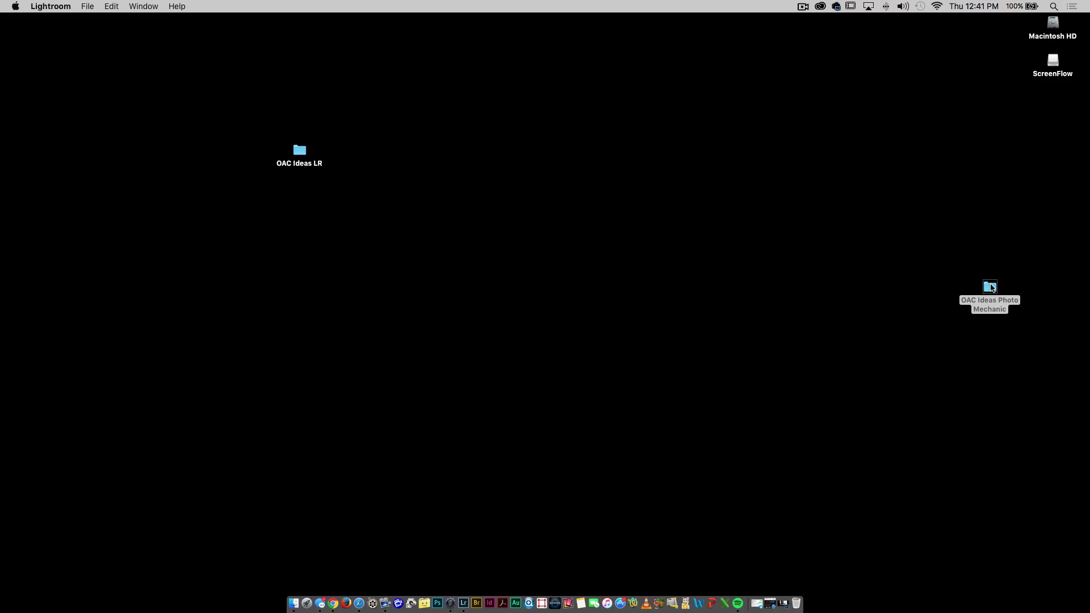
drag(992, 288, 885, 154)
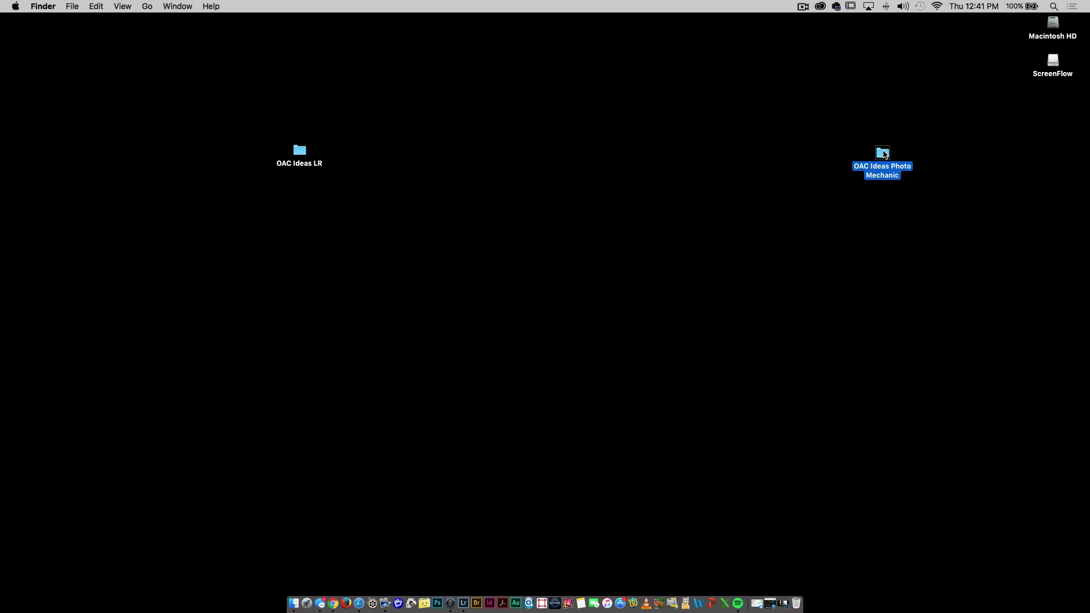
drag(872, 154, 452, 600)
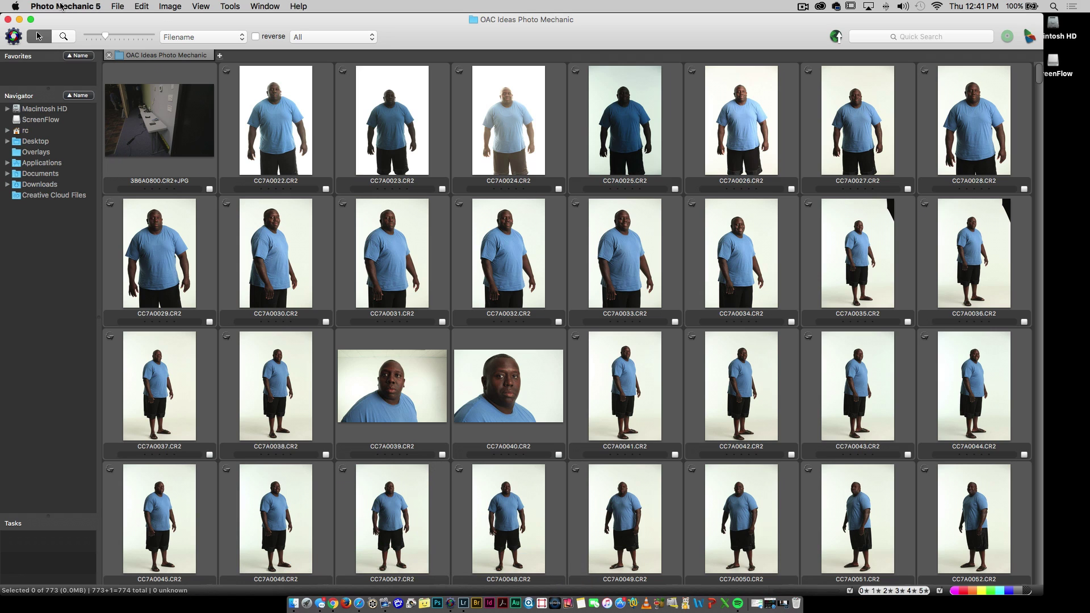
click(63, 6)
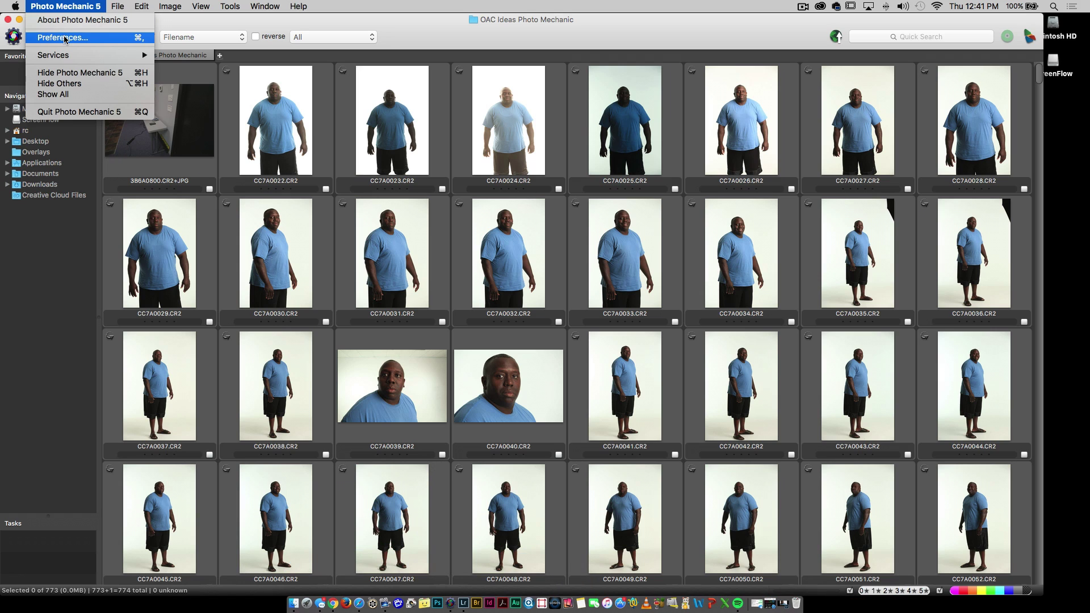
click(65, 38)
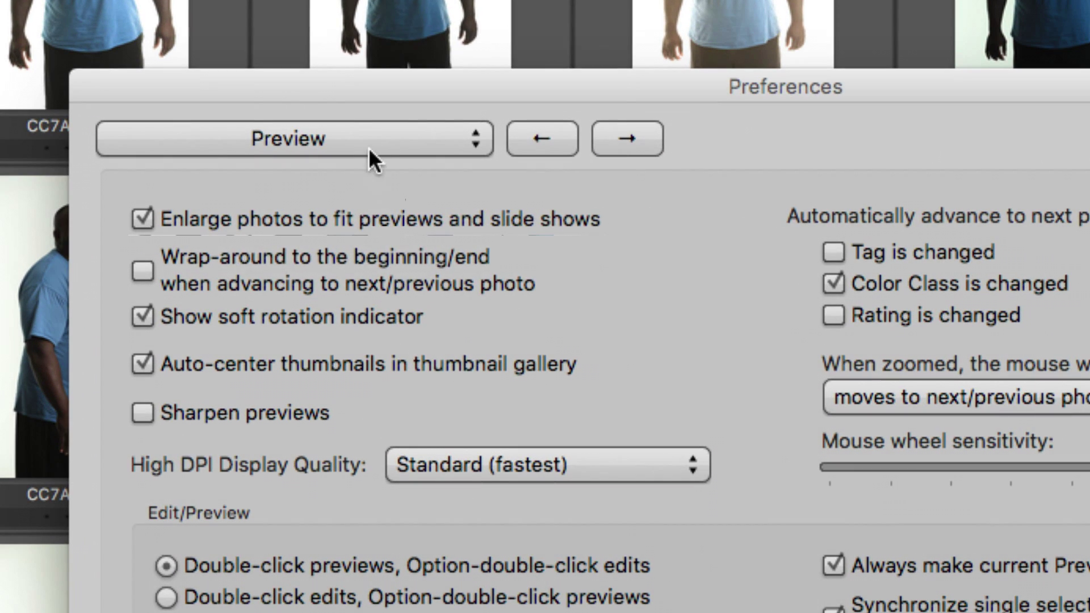
click(381, 186)
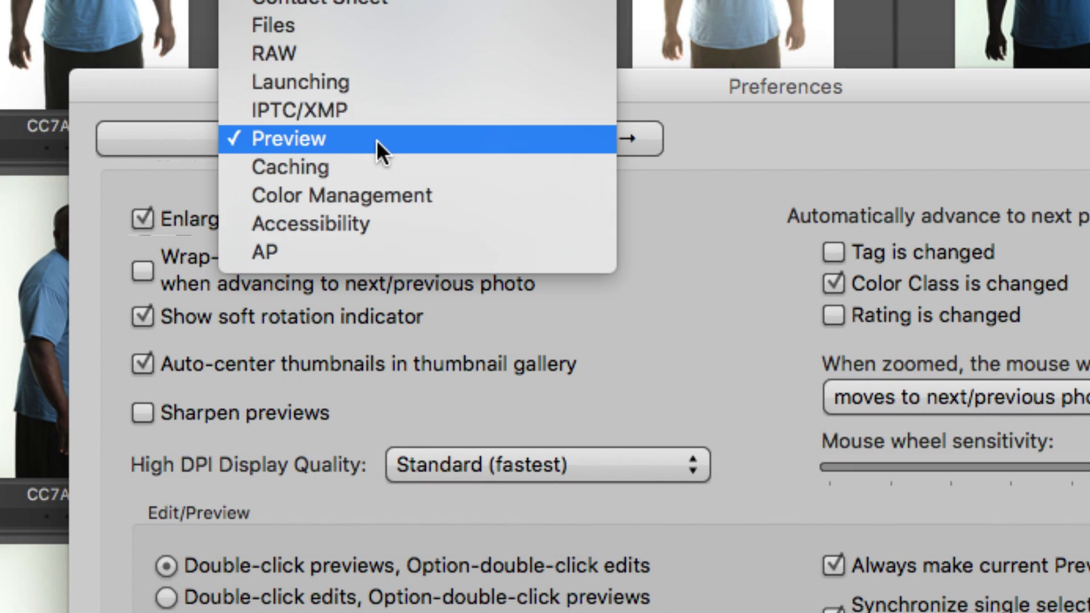
click(401, 138)
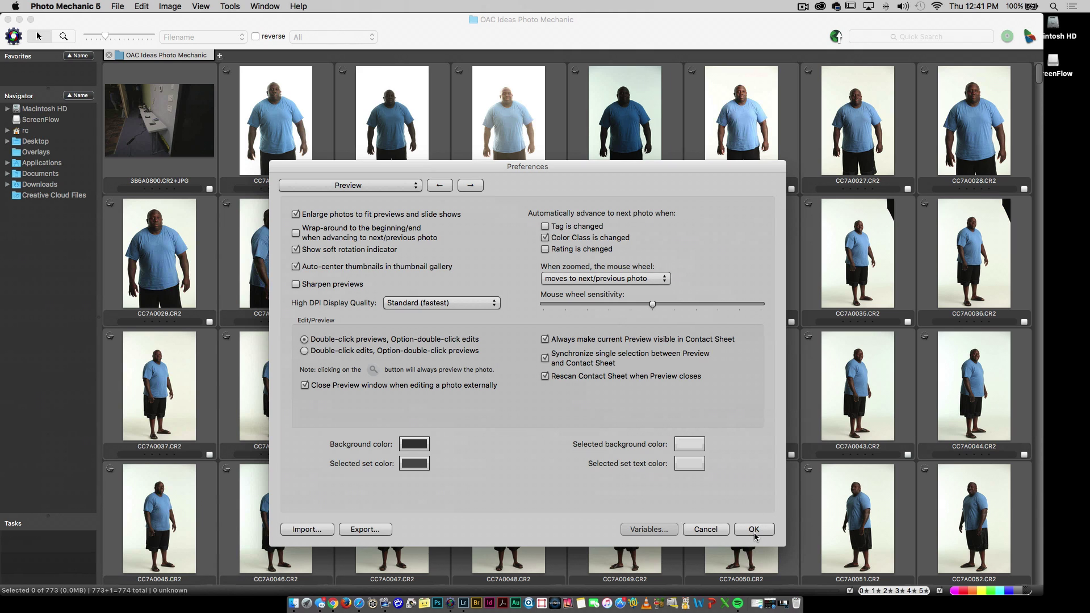
click(754, 529)
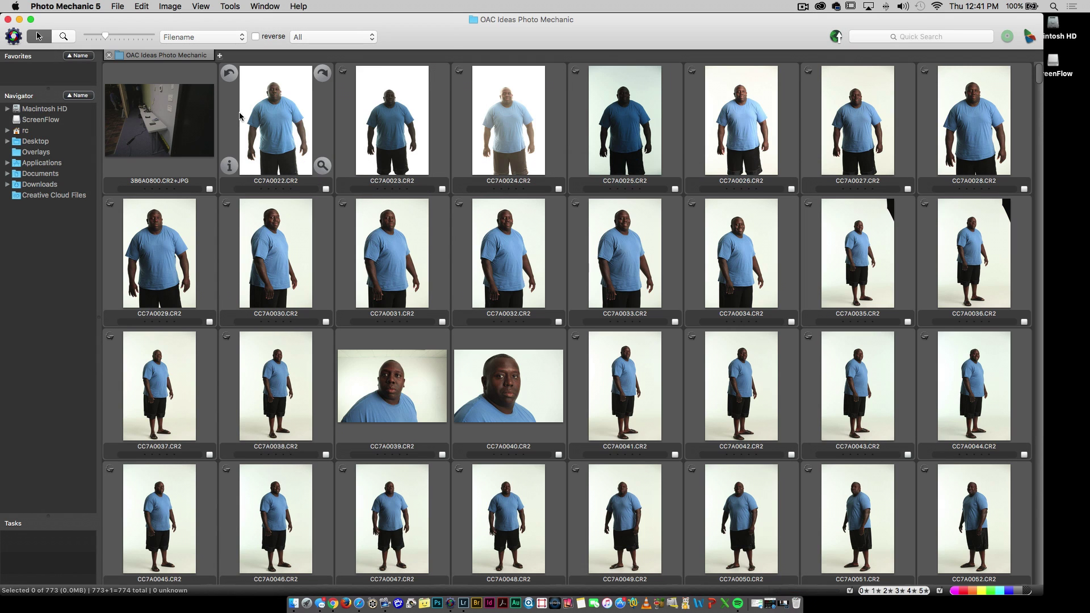
Open CC7A0022 in the large preview and give it the Trash color class
double_click(269, 118)
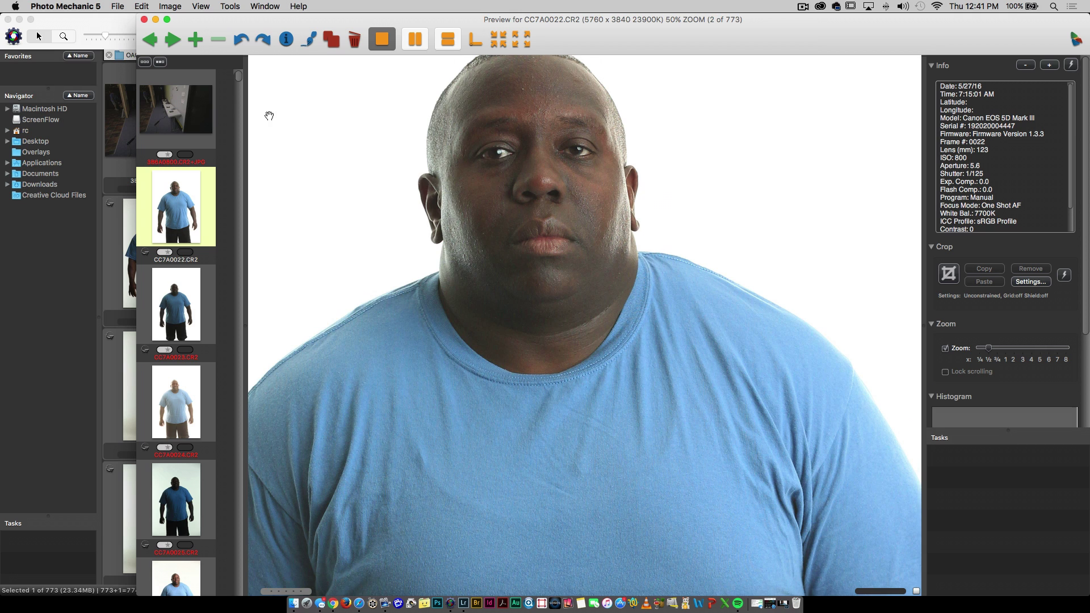
click(174, 5)
mouse_move(222, 130)
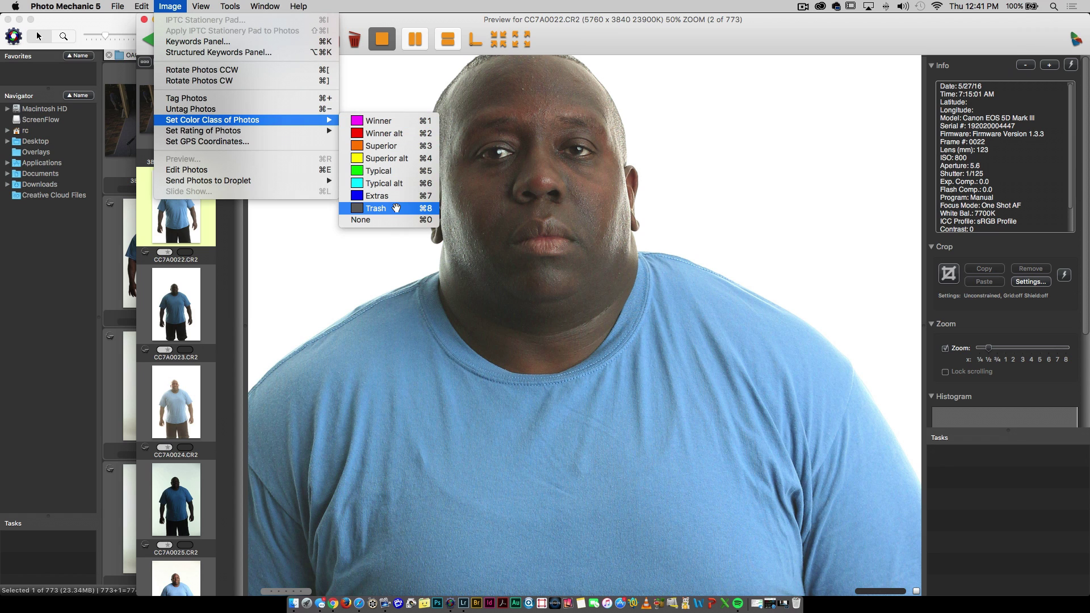
click(586, 209)
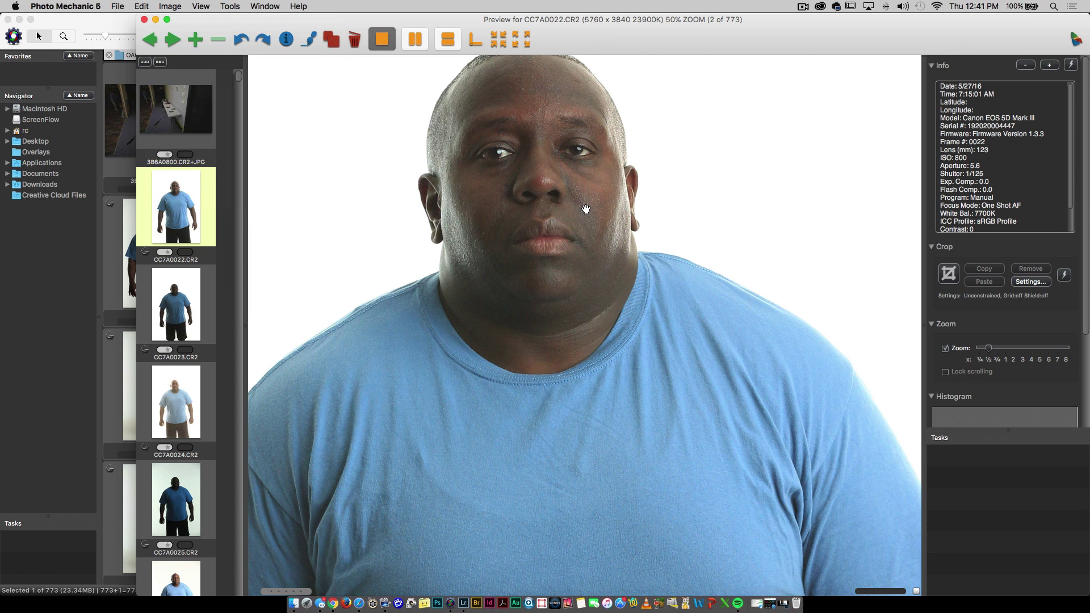
Browse the preview forward through the portraits from CC7A0025 to CC7A0097
key(Right)
key(Right)
key(Right)
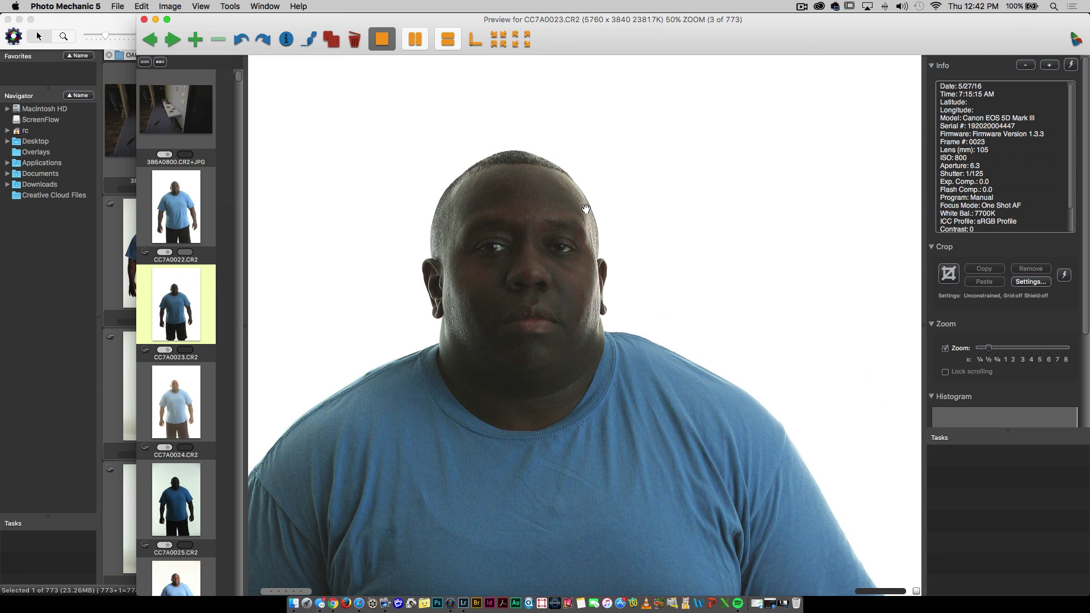
key(Right)
key(Right)
key(Right)
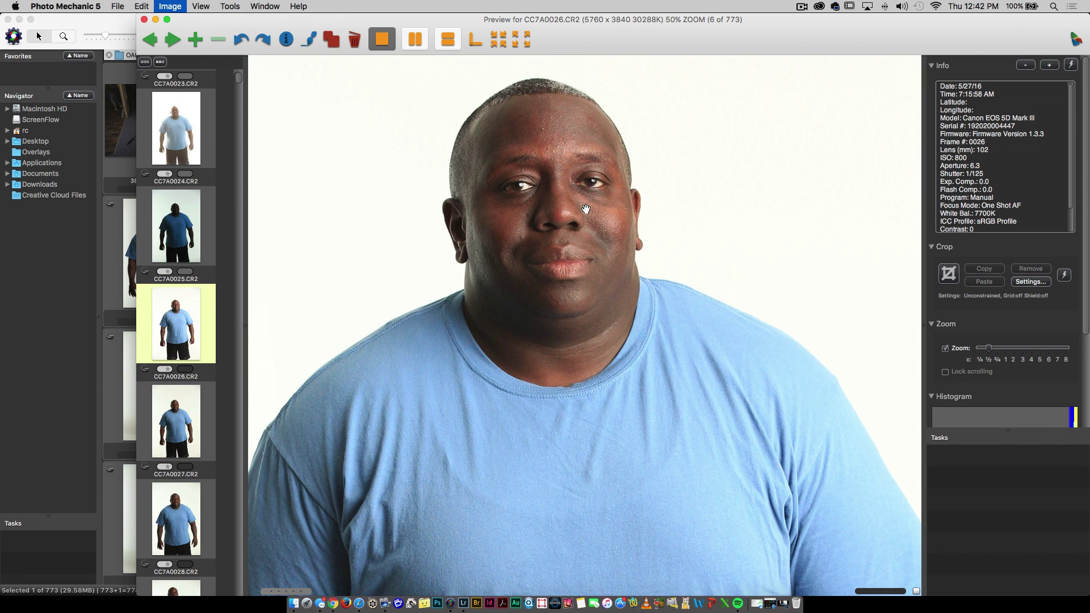
key(Right)
key(Right)
key(Right)
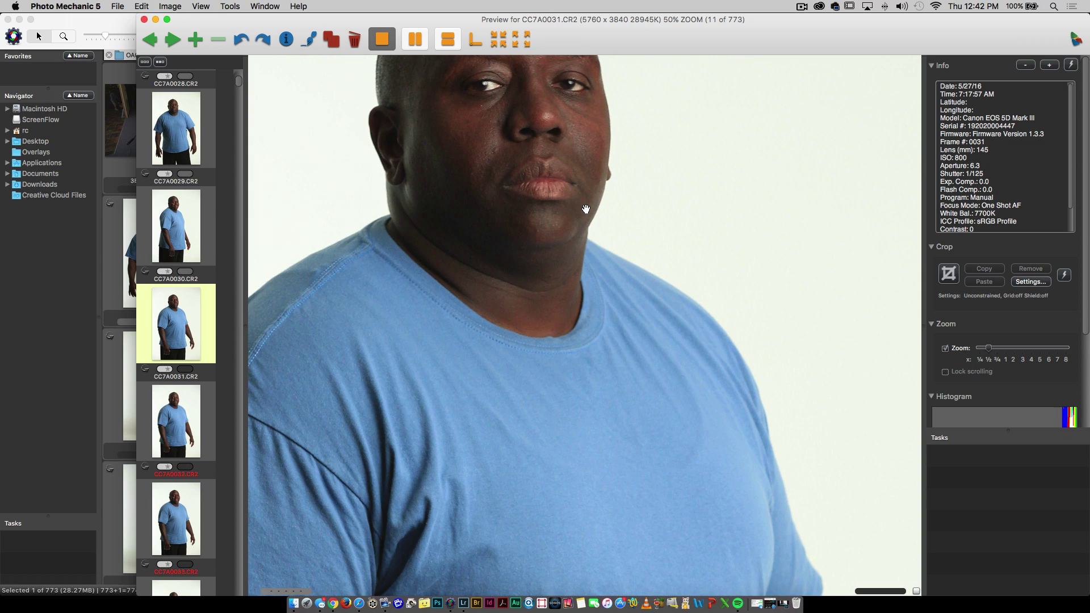
key(Right)
key(Right)
key(Right)
key(Right)
key(Right)
key(Right)
key(Right)
key(Right)
key(Right)
key(Right)
key(Right)
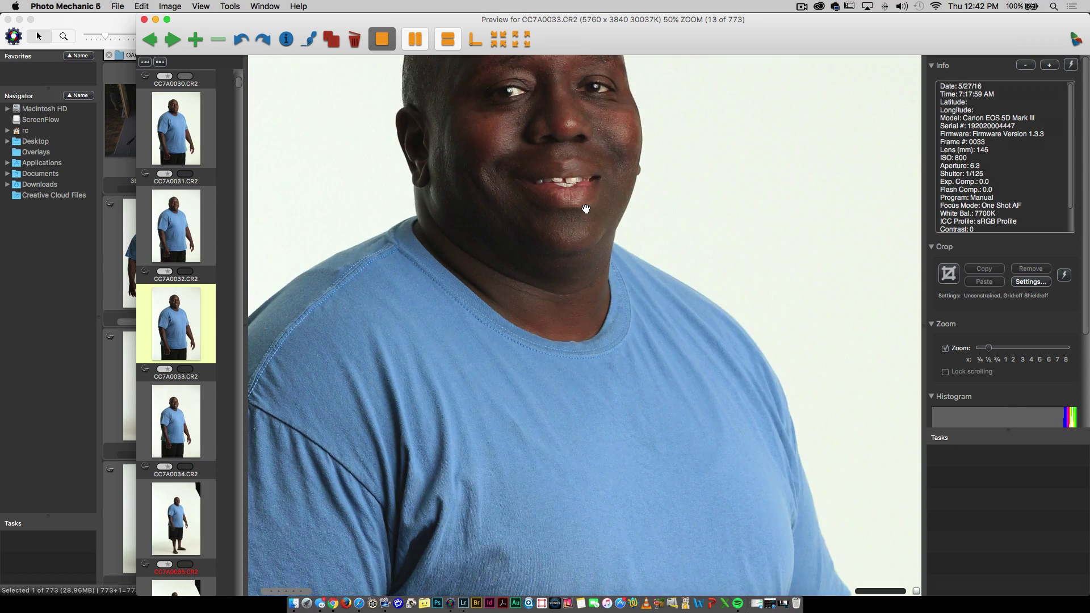
key(Right)
key(Right)
key(Right)
key(Right)
key(Right)
key(Right)
key(Right)
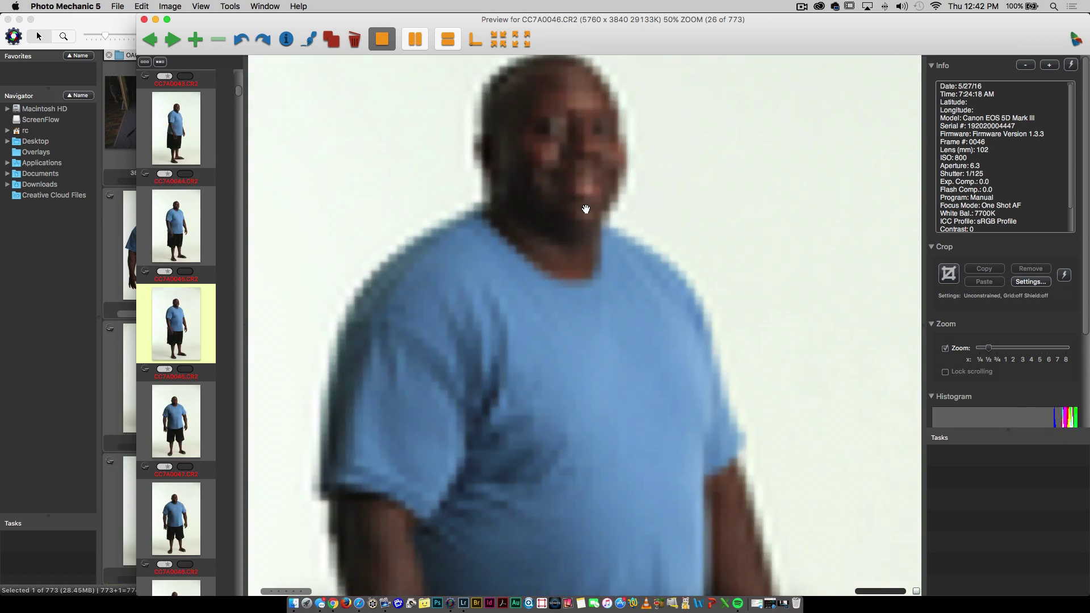
key(Right)
key(Right)
key(Right)
key(Right)
key(Right)
key(Right)
key(Right)
key(Right)
key(Right)
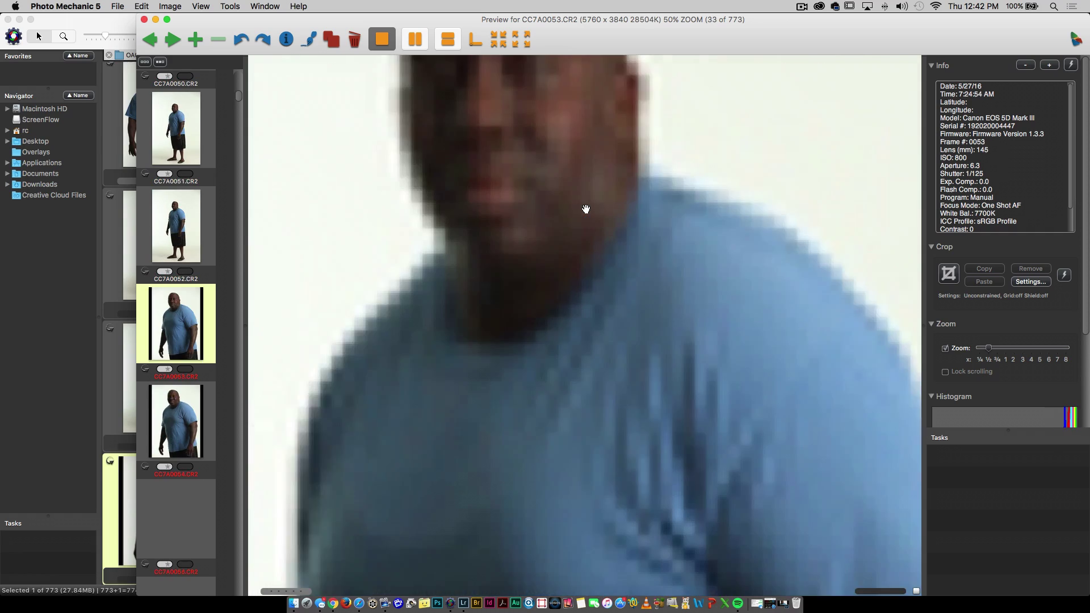
key(Right)
key(Right)
key(Right)
key(Right)
key(Right)
key(Right)
key(Right)
key(Right)
key(Right)
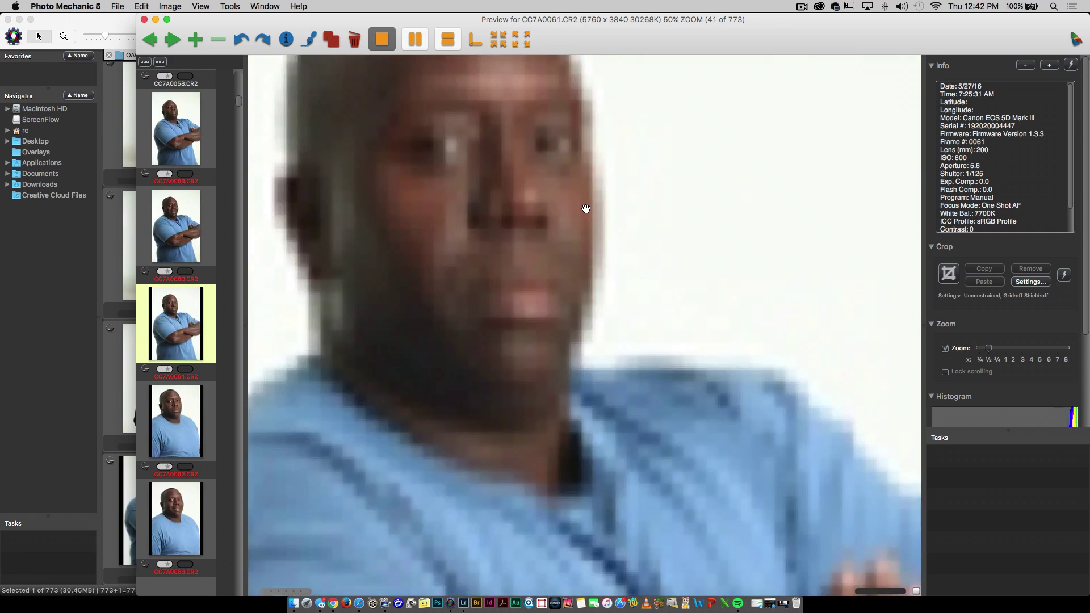
key(Right)
key(Right)
key(Right)
key(Right)
key(Right)
key(Right)
key(Right)
key(Right)
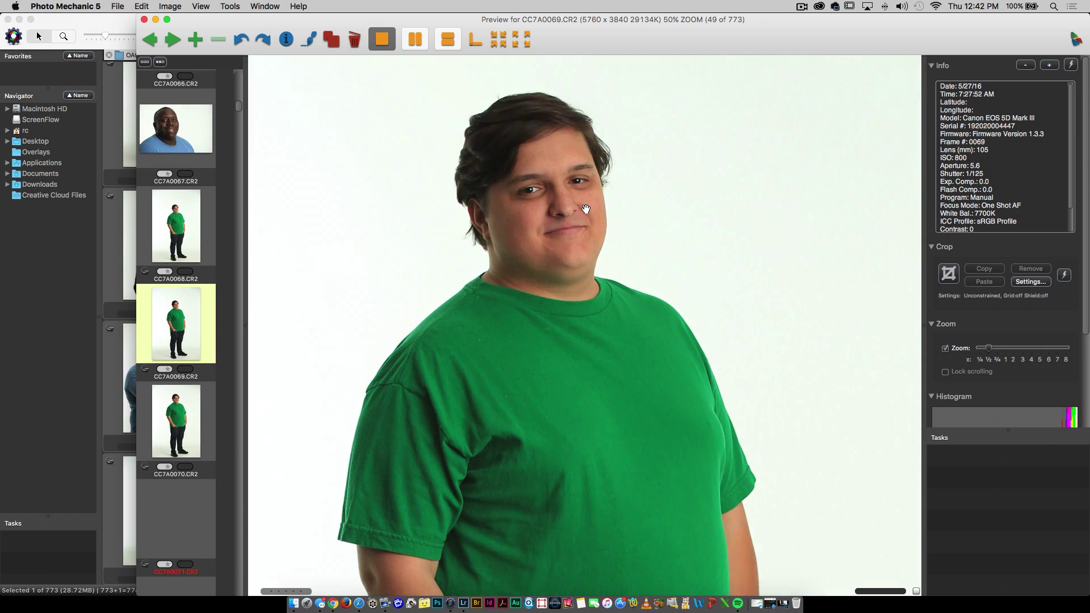
key(Left)
key(Left)
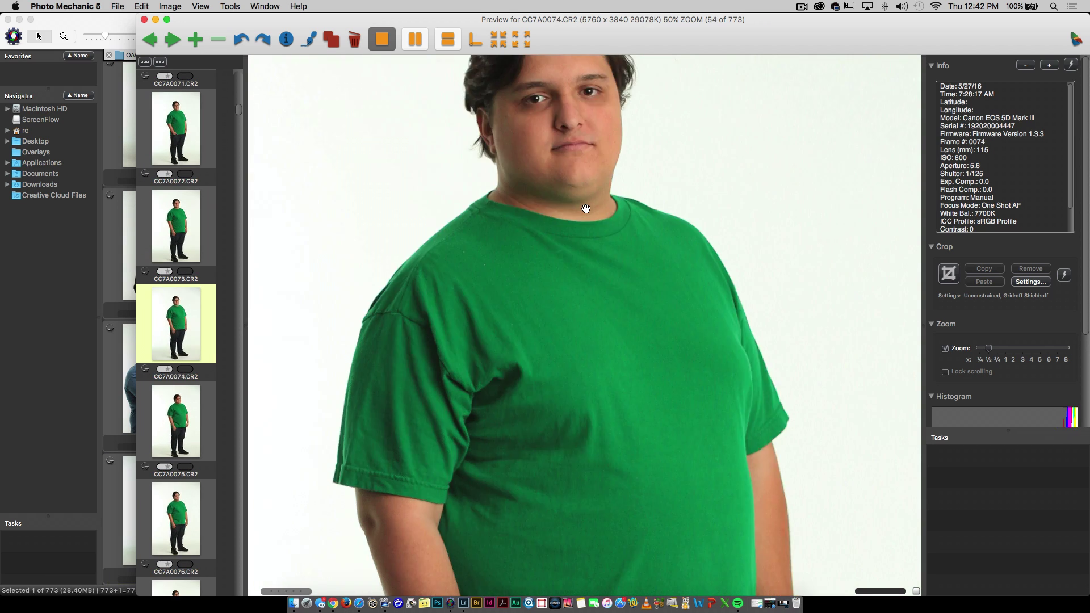
key(Right)
key(Right)
key(Right)
key(Right)
key(Right)
key(Right)
key(Right)
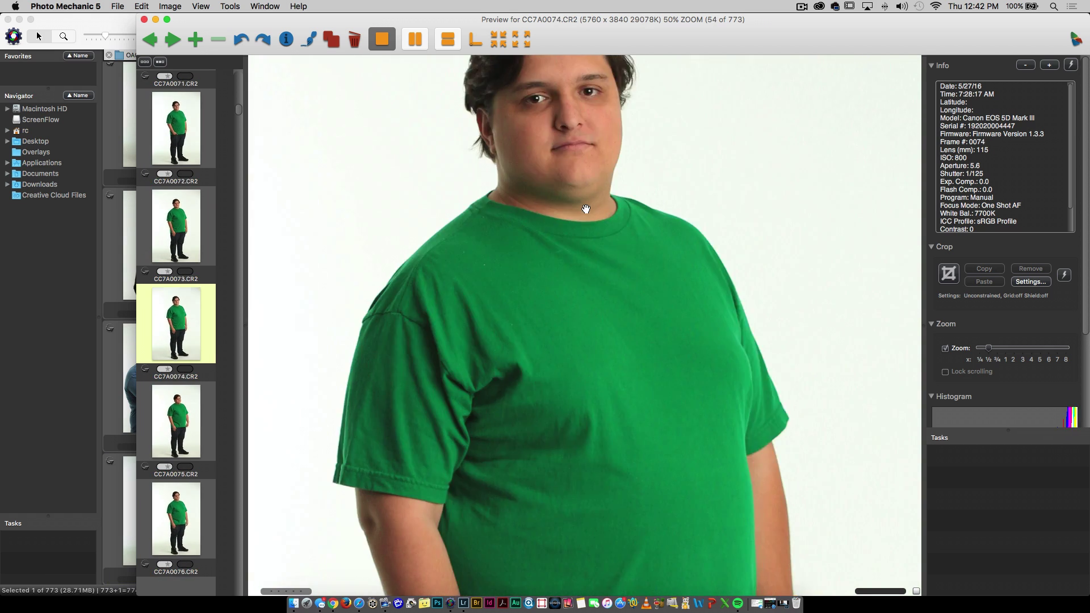
key(Right)
key(Right)
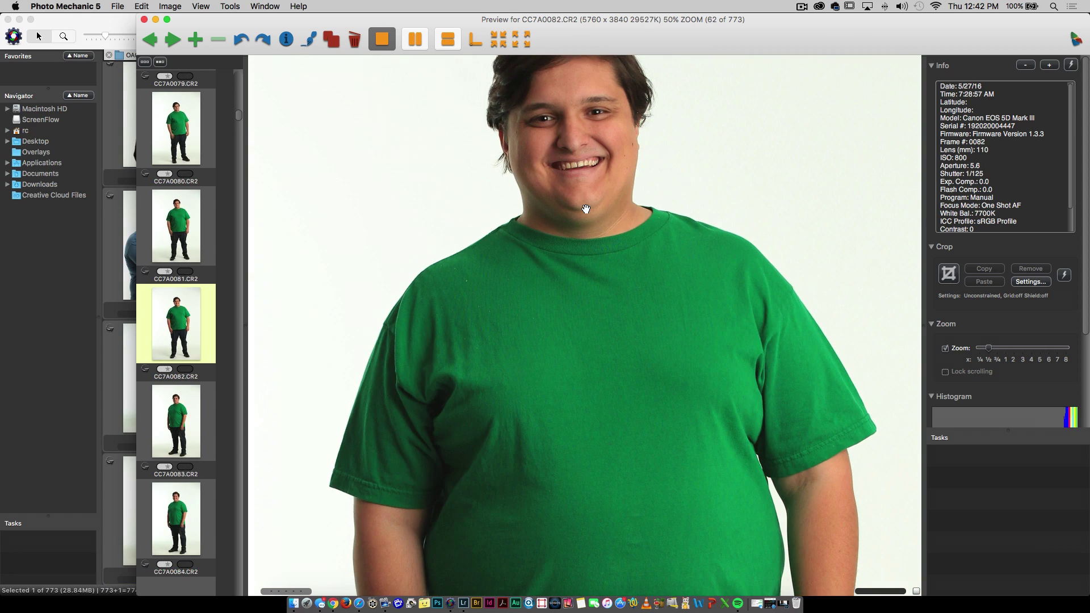
key(Right)
key(Right)
key(Right)
key(Right)
key(Right)
key(Right)
key(Right)
key(Right)
key(Right)
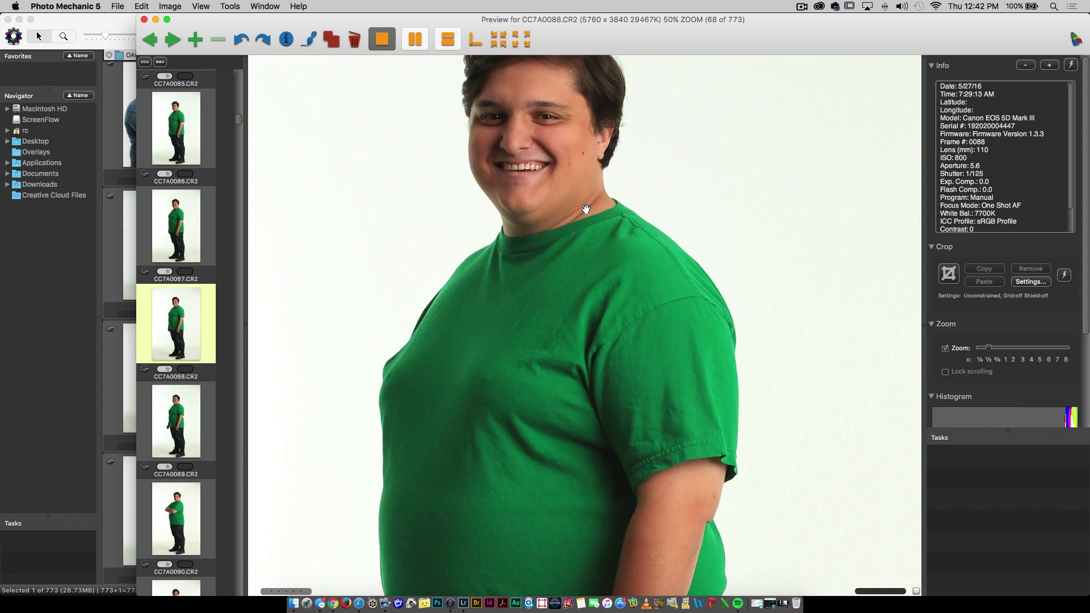
key(Right)
key(Right)
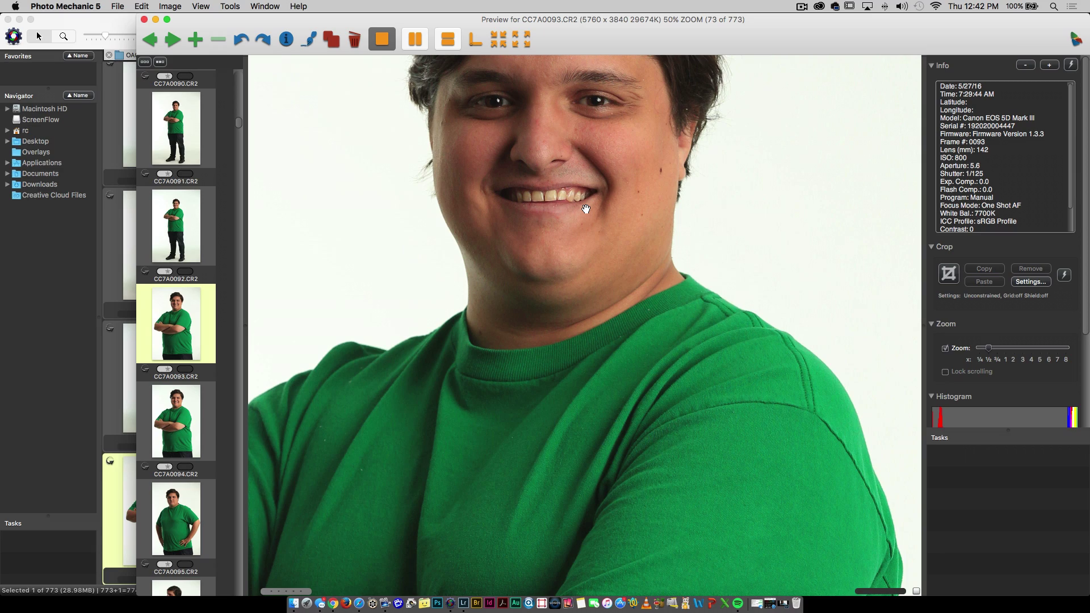
key(Right)
key(Right)
key(Right)
key(Right)
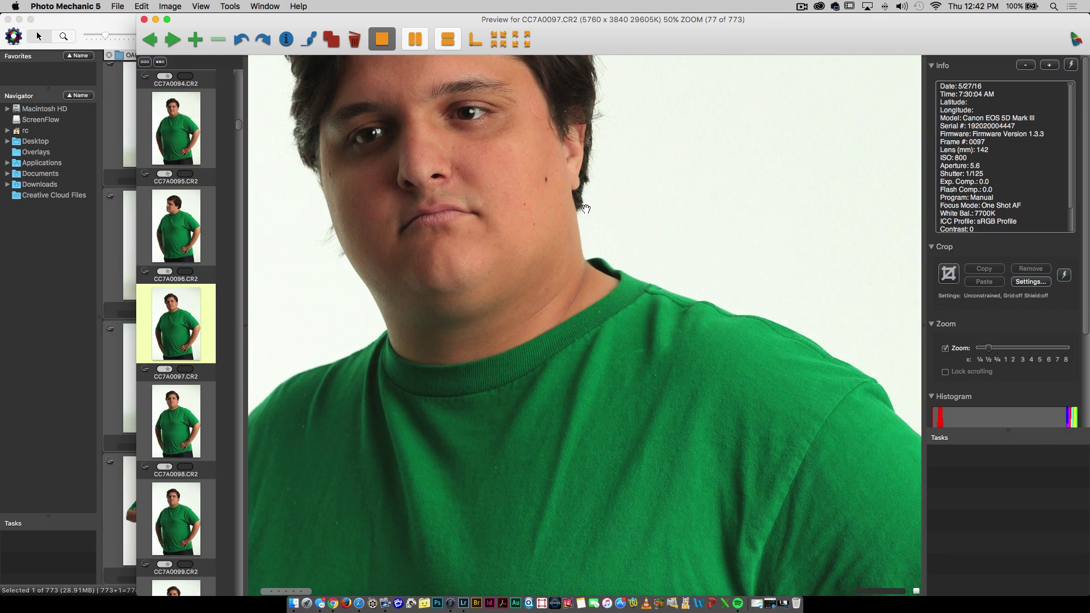
key(Right)
key(Right)
key(Right)
key(Right)
key(Right)
key(Right)
key(Right)
key(Right)
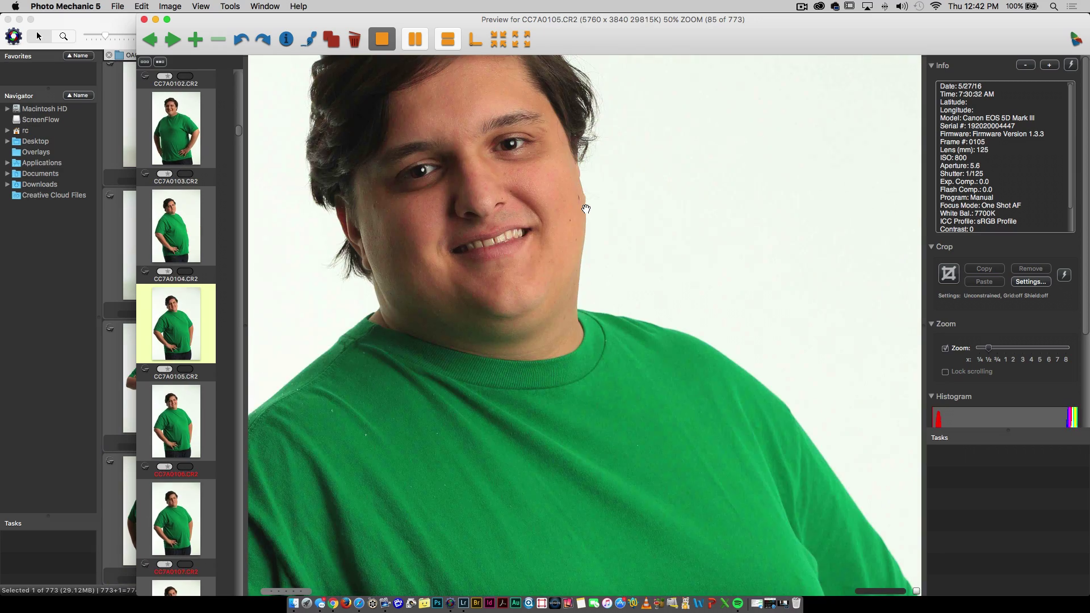
Tag frames CC7A0105–CC7A0107, CC7A0115 and CC7A0117 with the magenta color class
key(7)
key(7)
key(7)
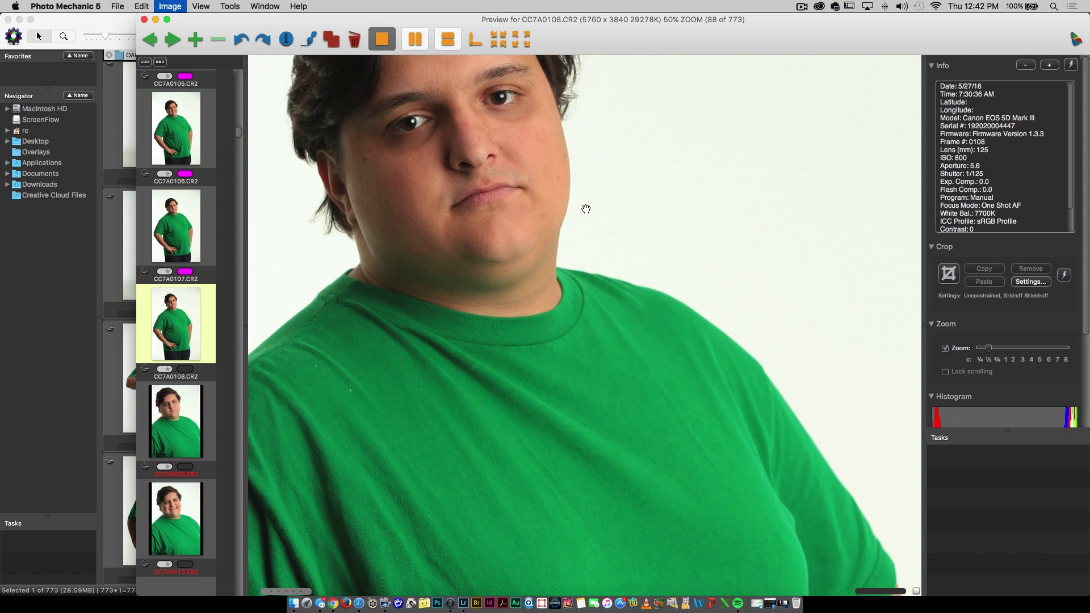
key(7)
key(7)
key(7)
key(Right)
key(Right)
key(Right)
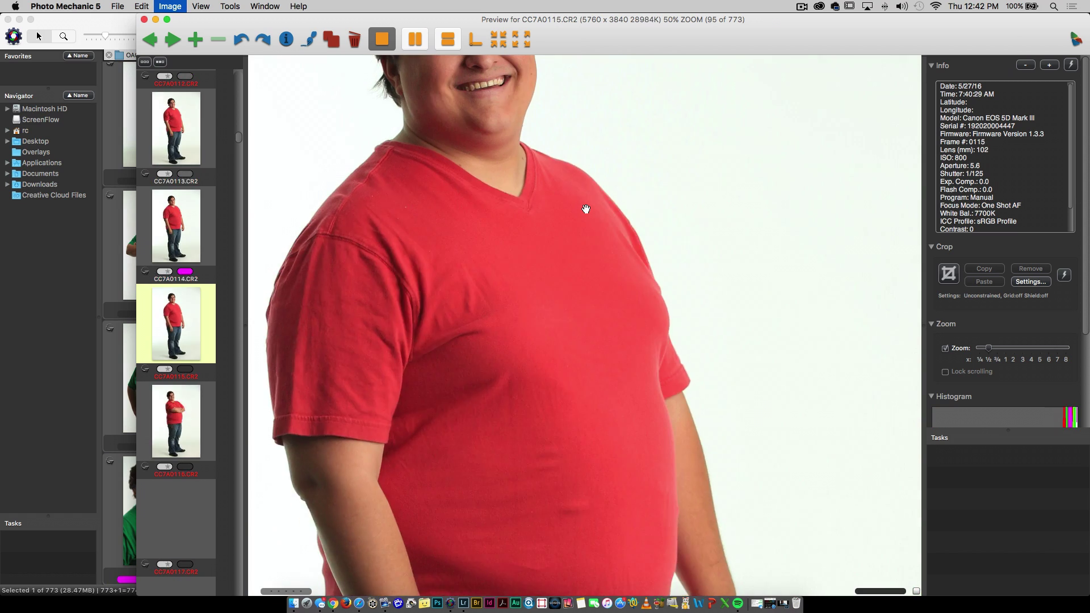
key(Right)
key(7)
key(Right)
key(7)
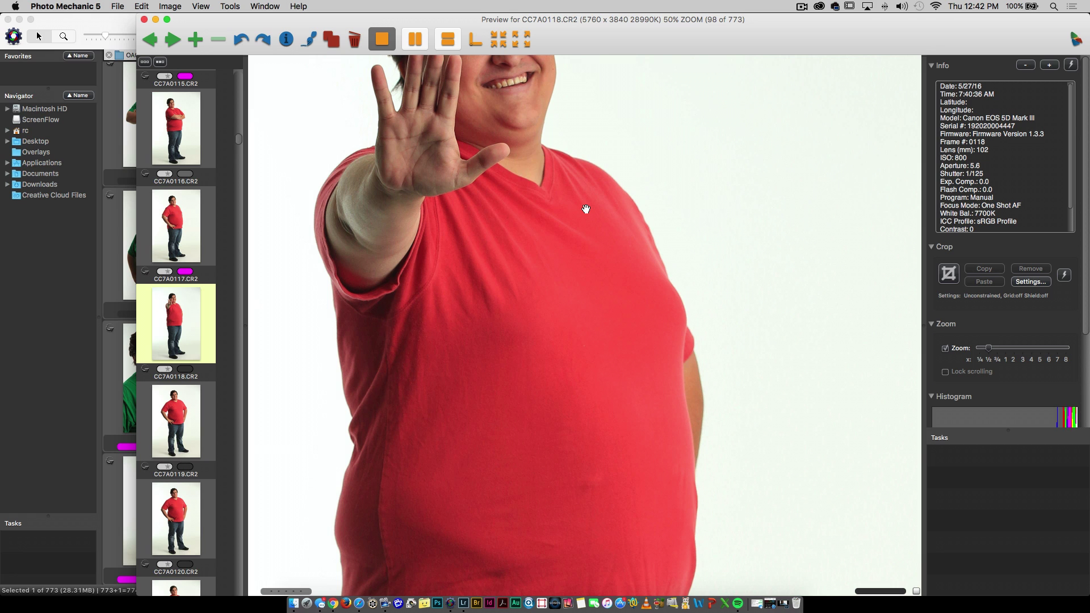
Pan the preview up to the subject's face, then close the Preview window
drag(480, 145, 540, 332)
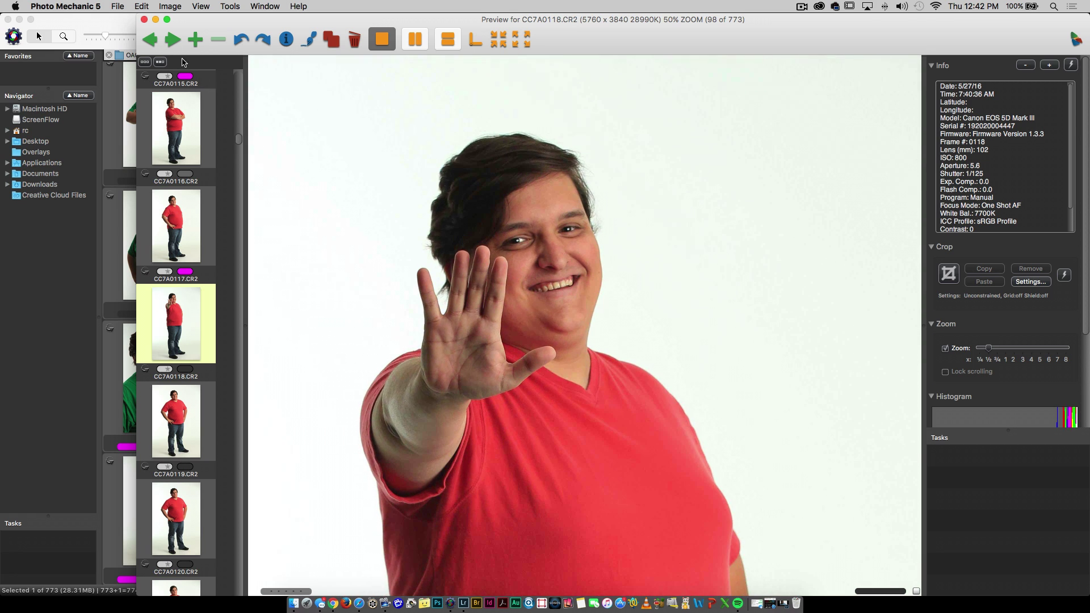
click(144, 19)
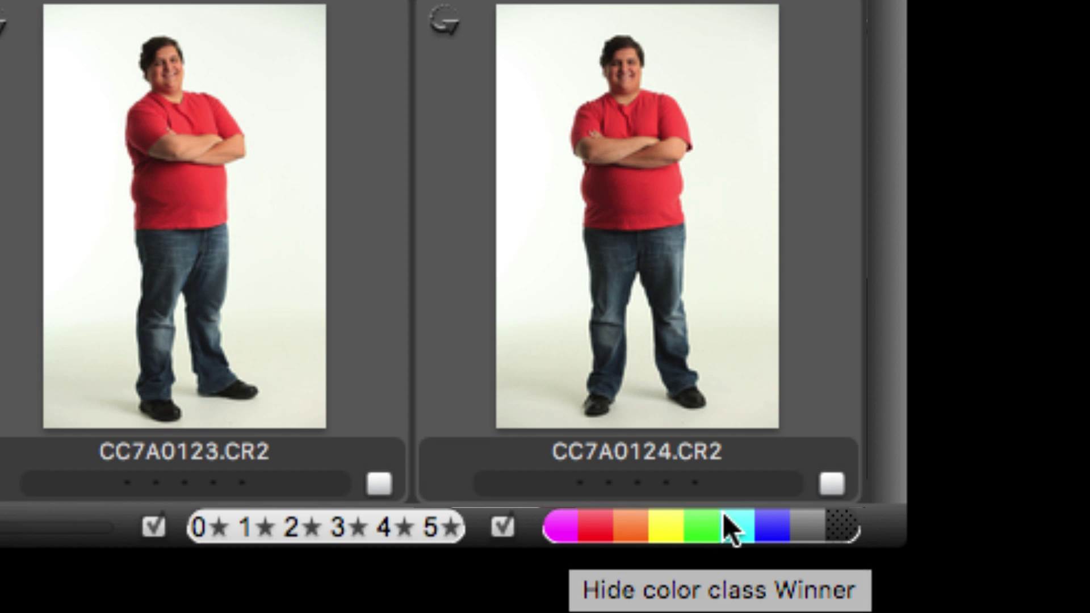
Filter to the 13 colour-tagged photos, select them all, and delete them to the Trash
click(809, 522)
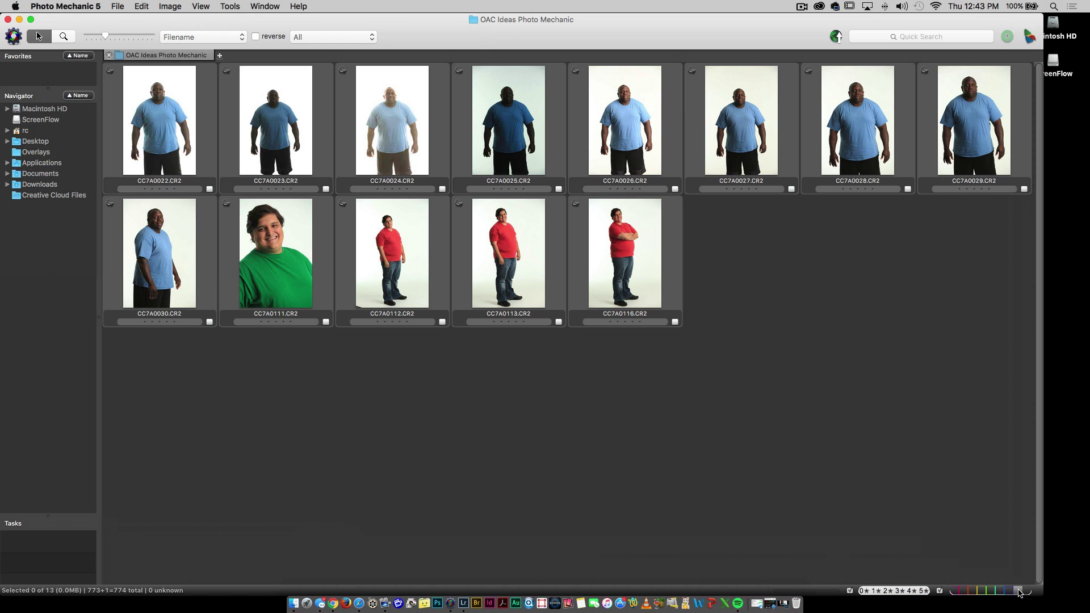
key(super+a)
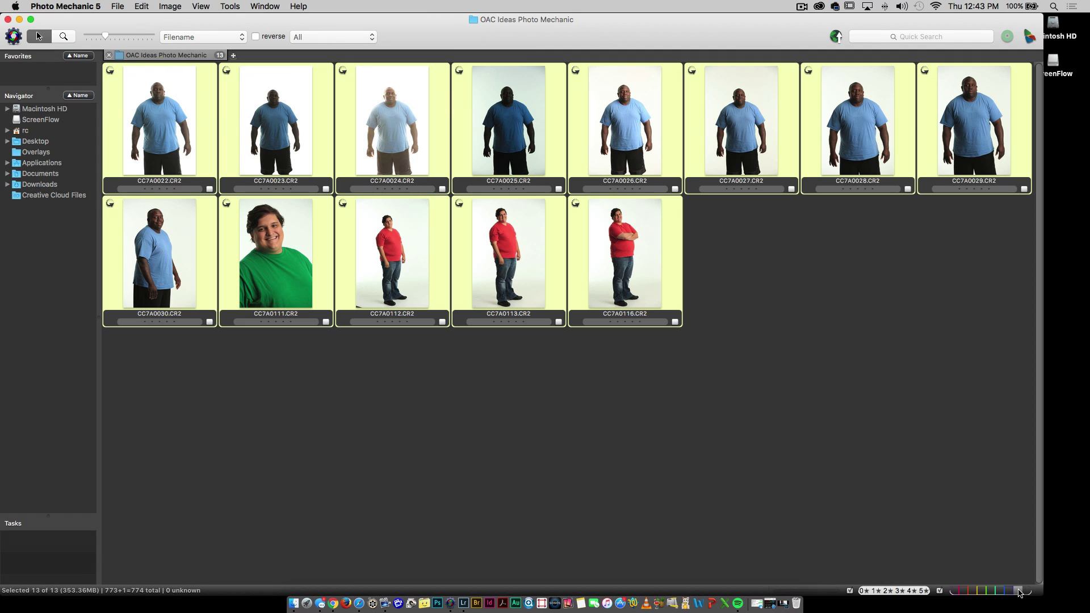
right_click(633, 261)
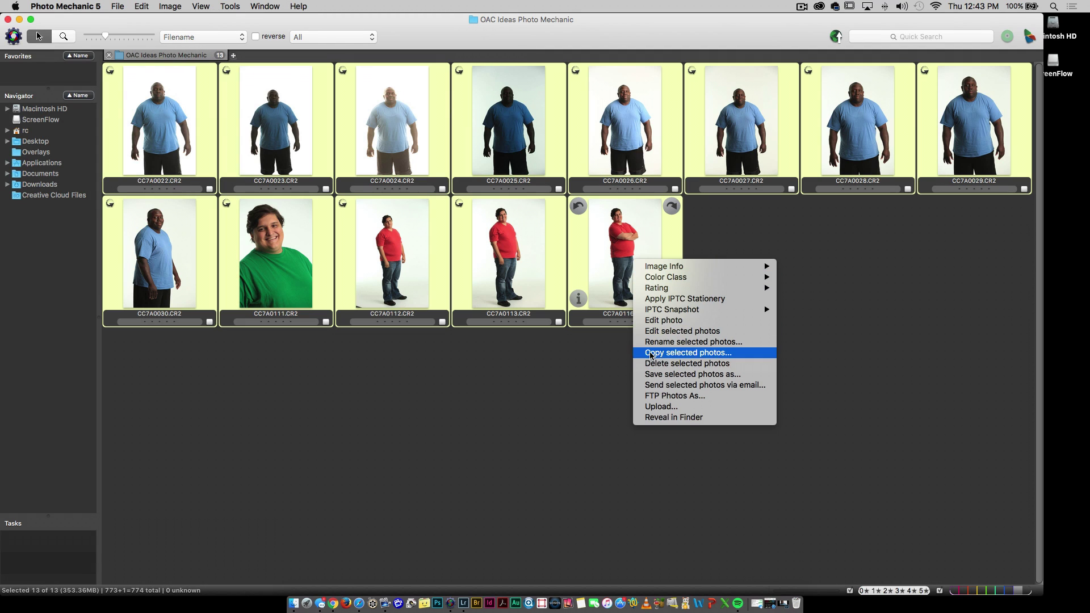
click(664, 373)
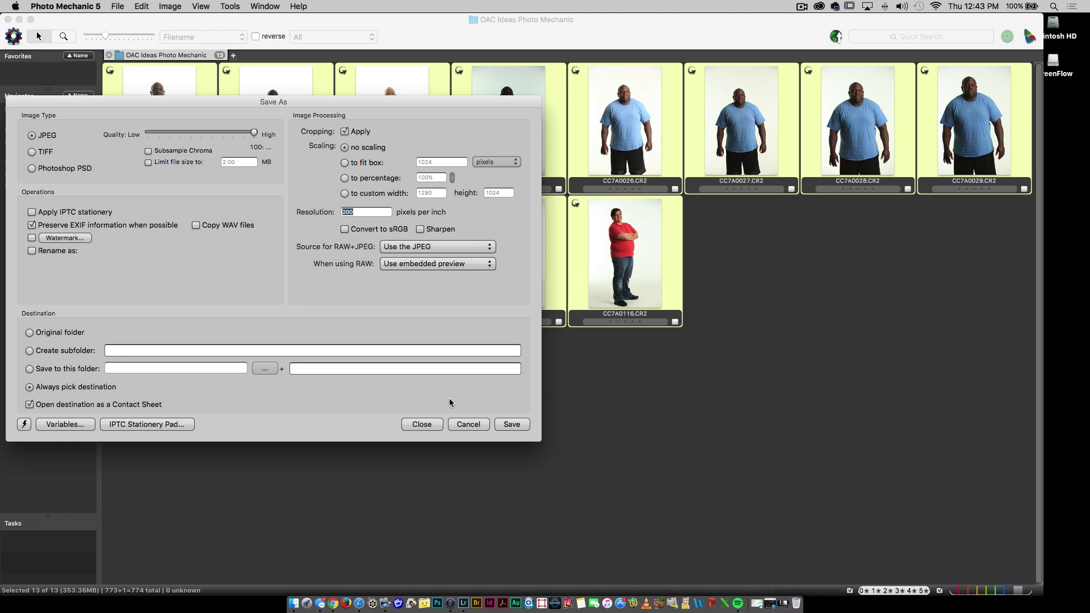
click(468, 425)
right_click(632, 266)
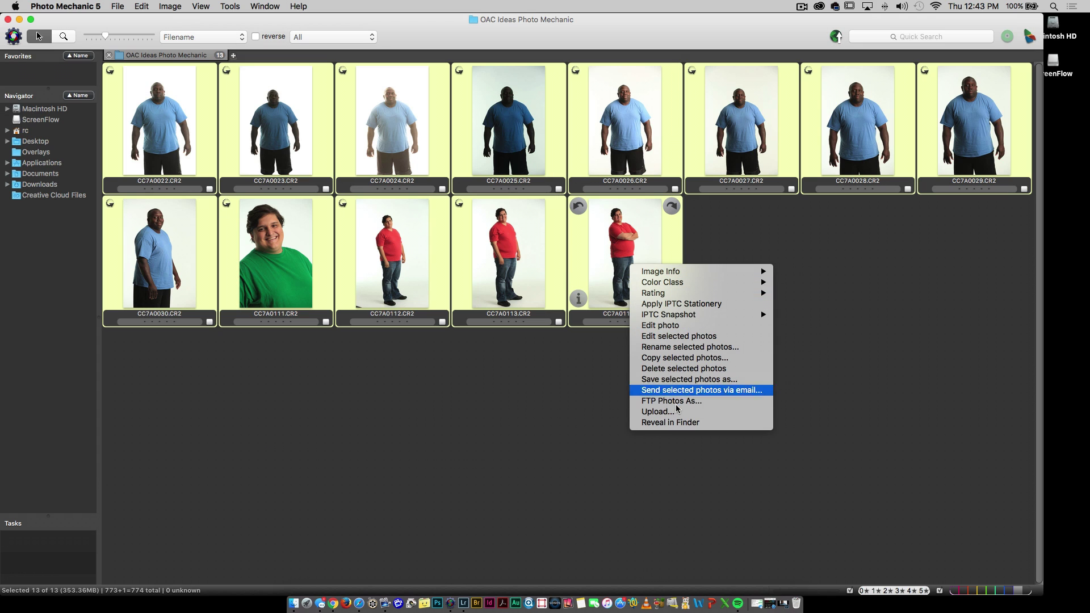
click(710, 369)
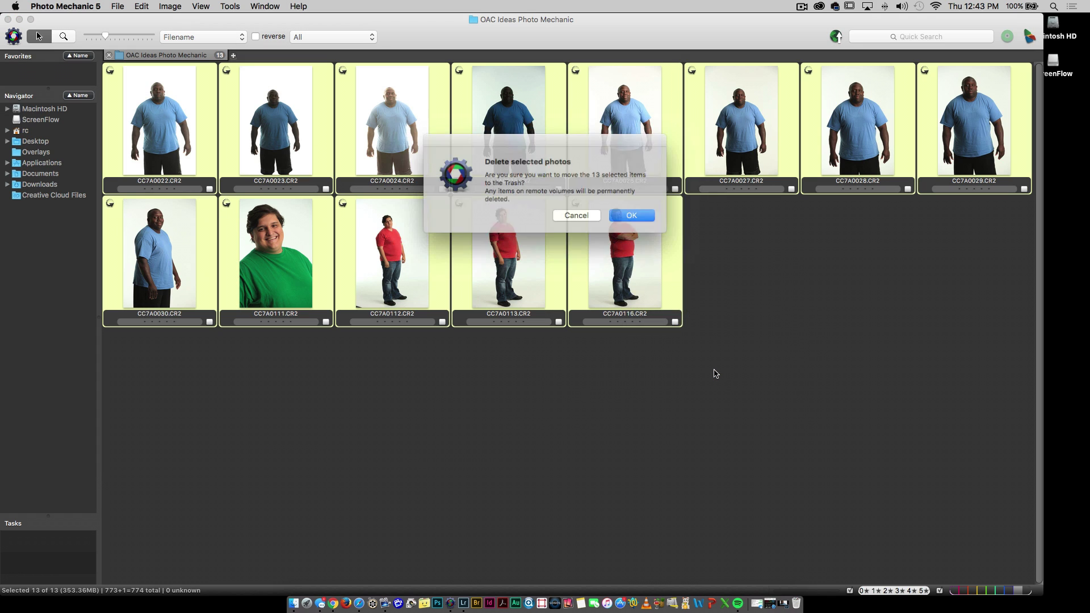
click(629, 216)
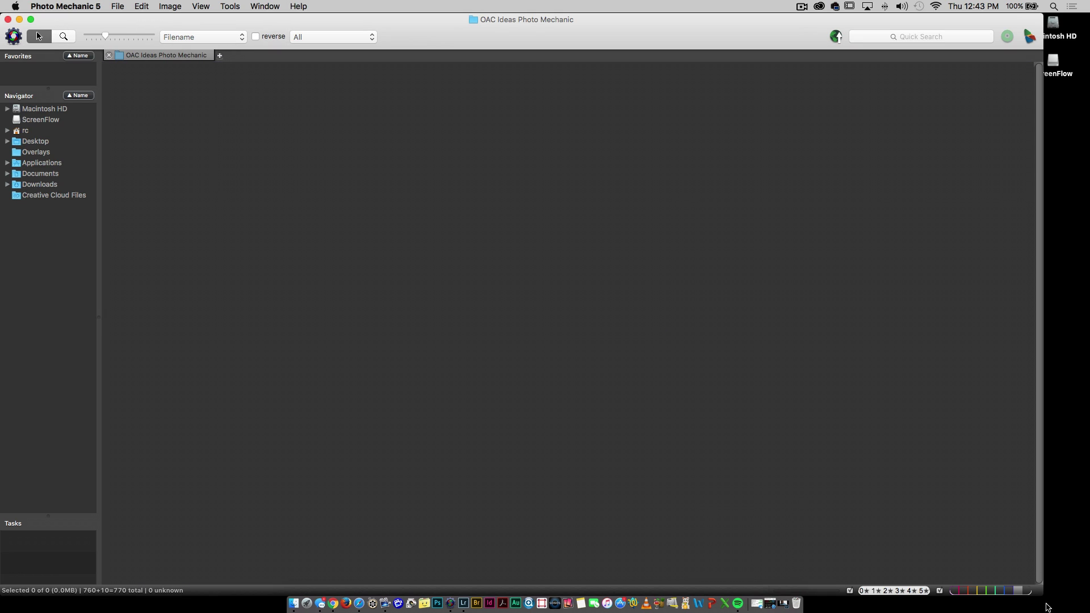
Show all colour classes again, then quit Photo Mechanic 5 with Cmd+Q and confirm
click(1017, 591)
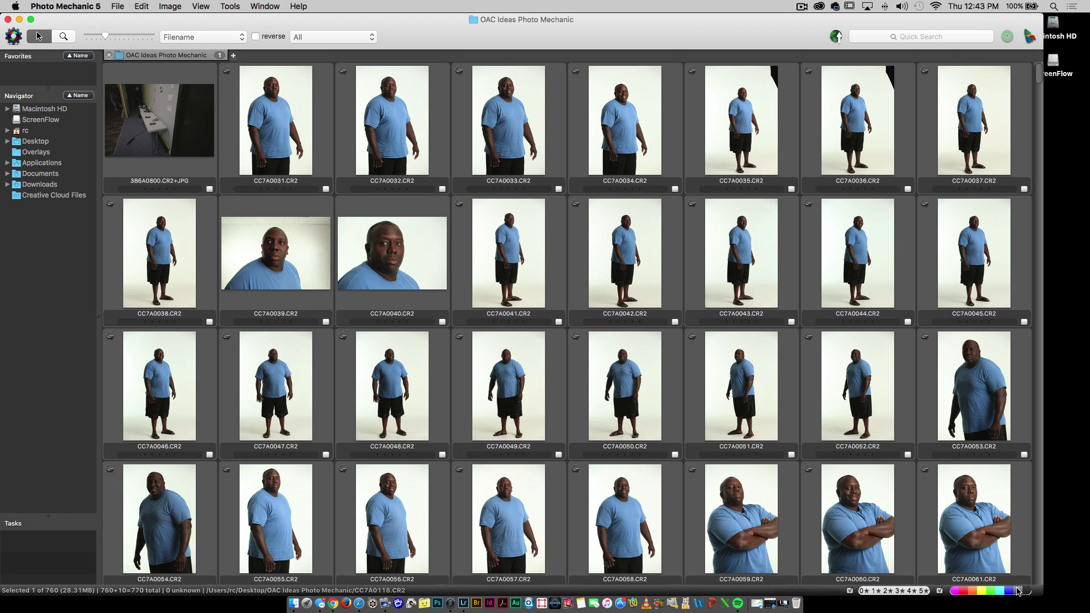
key(super+q)
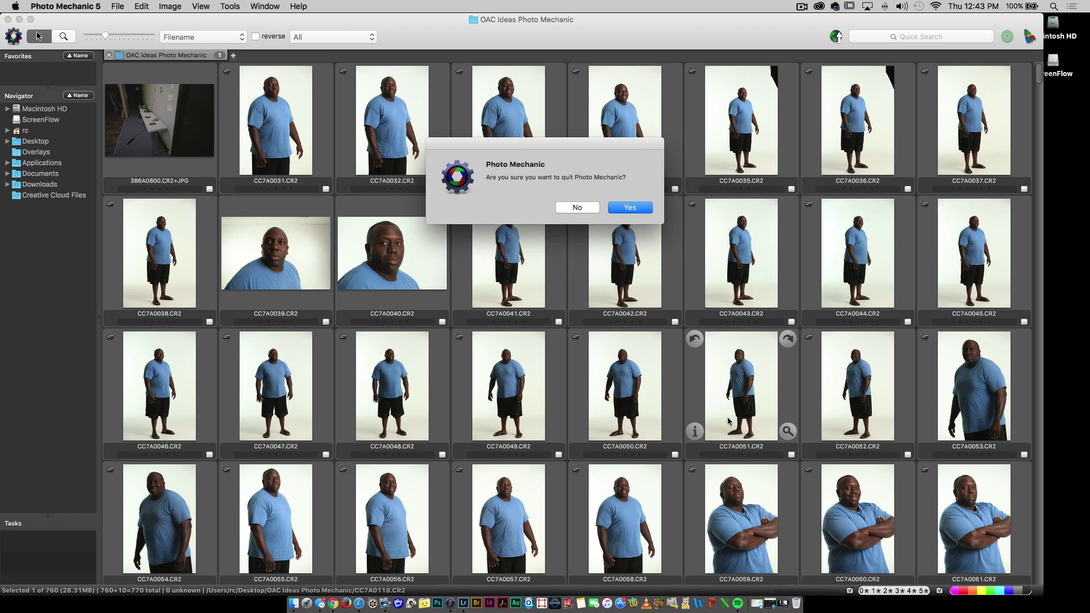
click(635, 208)
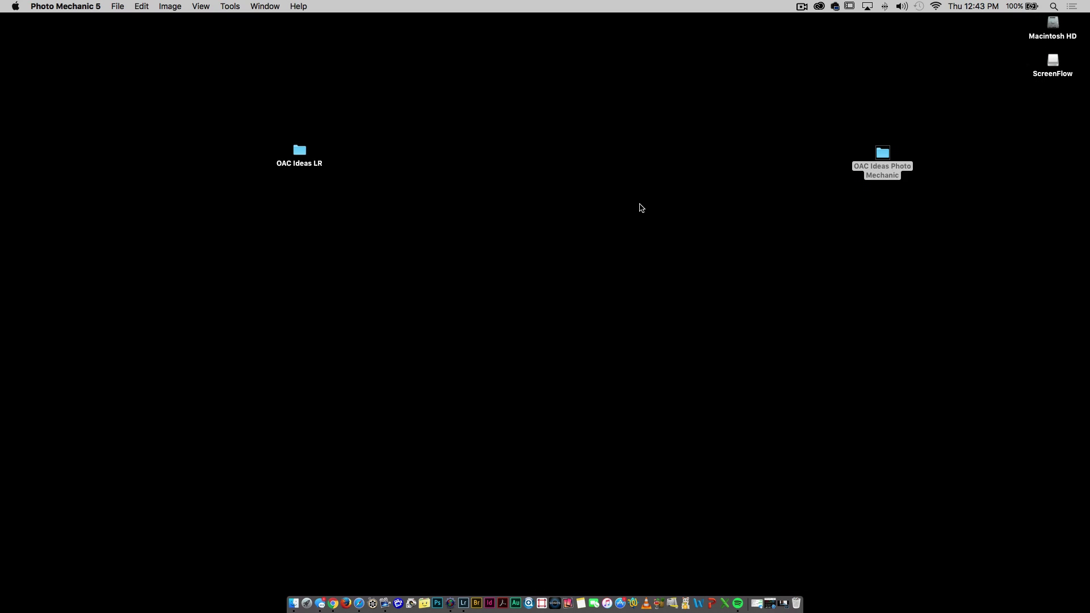
Drop the OAC Ideas Photo Mechanic folder onto the Lightroom icon in the Dock
drag(880, 154, 460, 611)
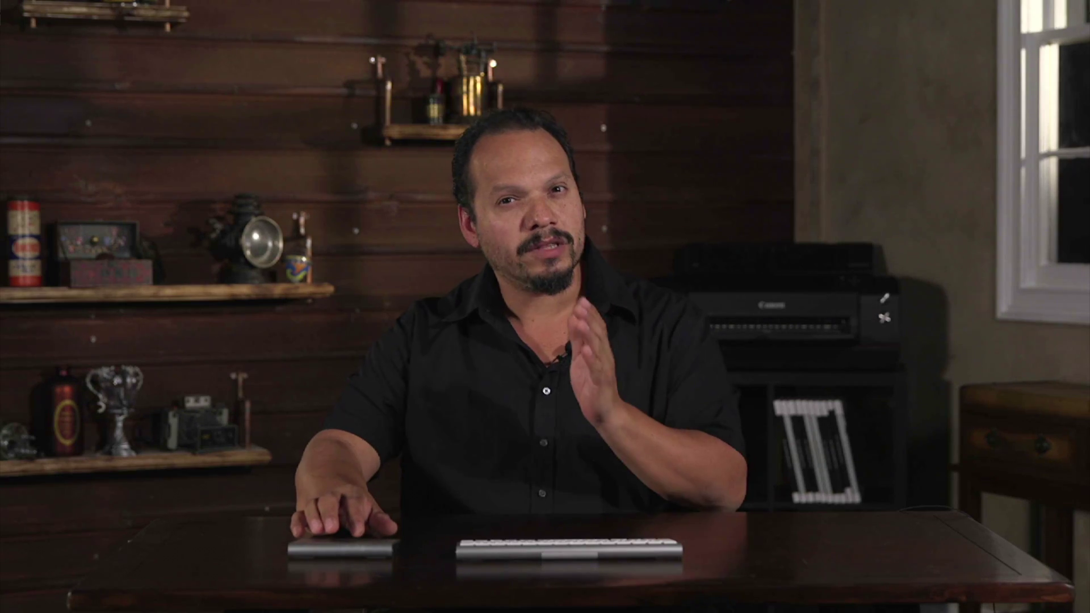